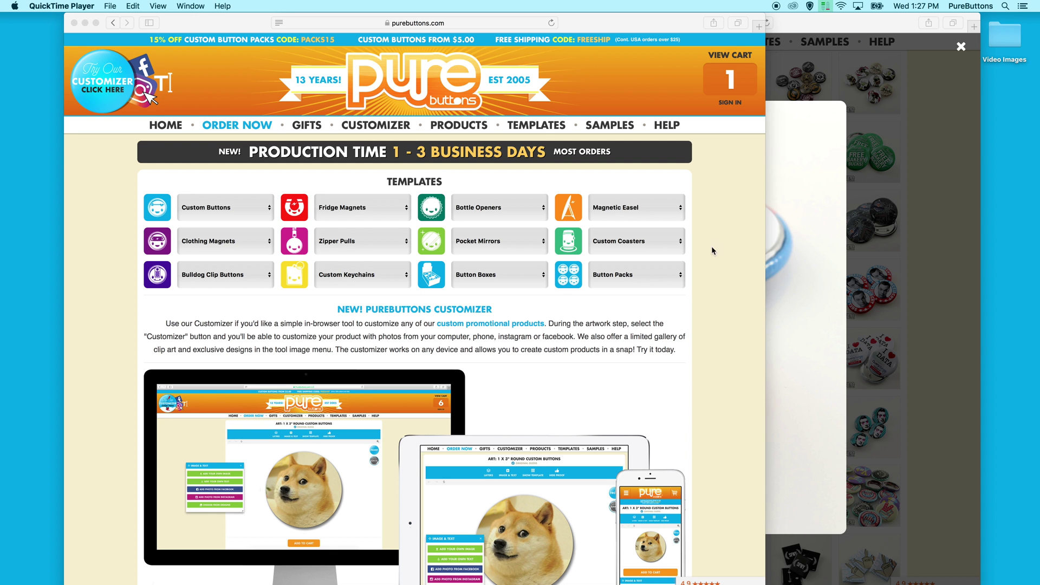
Step: Choose the 1.75" Round template from the Custom Buttons list on PureButtons to download it
left_click(545, 125)
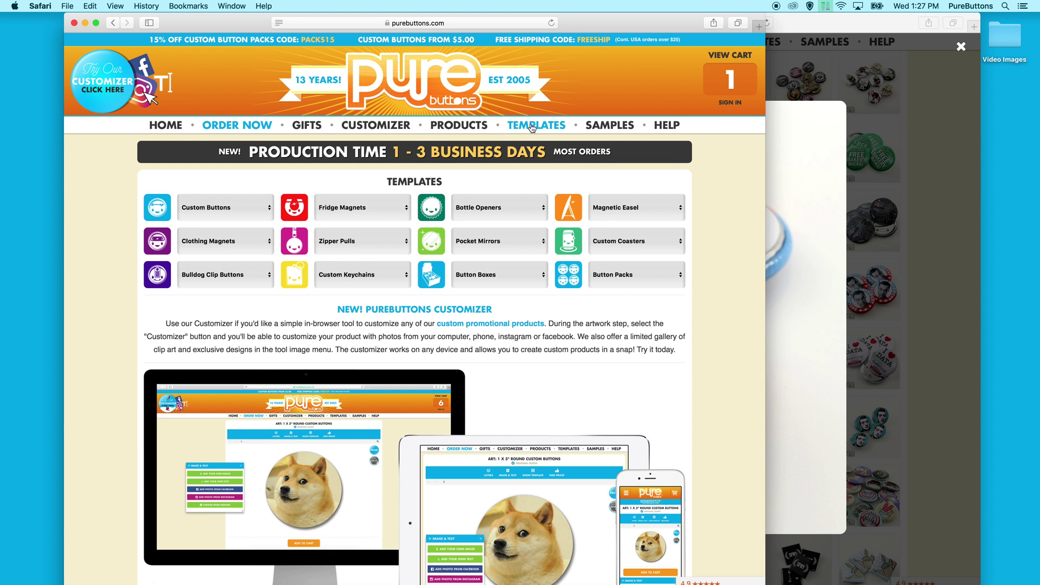
left_click(213, 206)
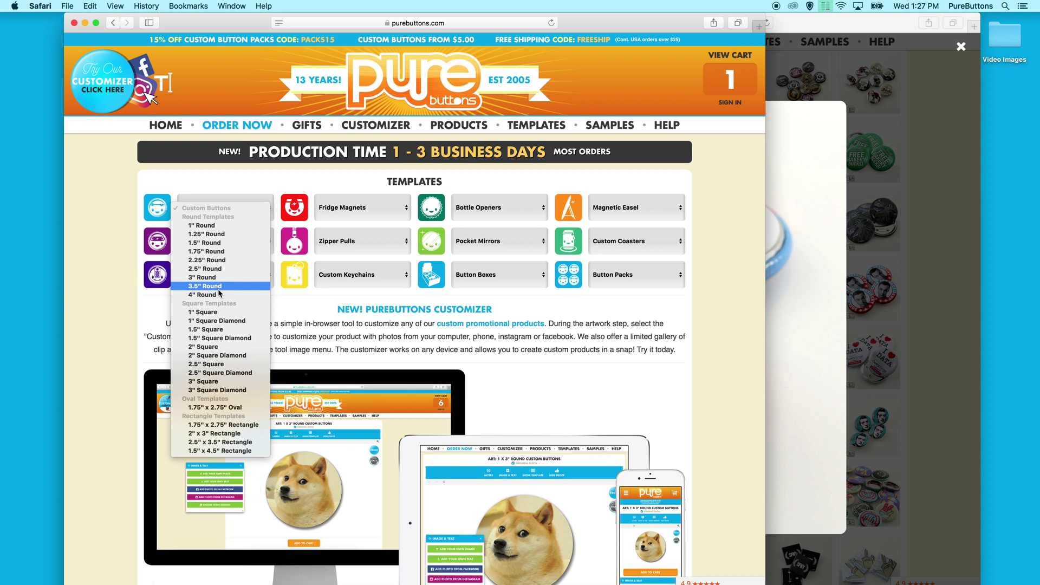
left_click(220, 252)
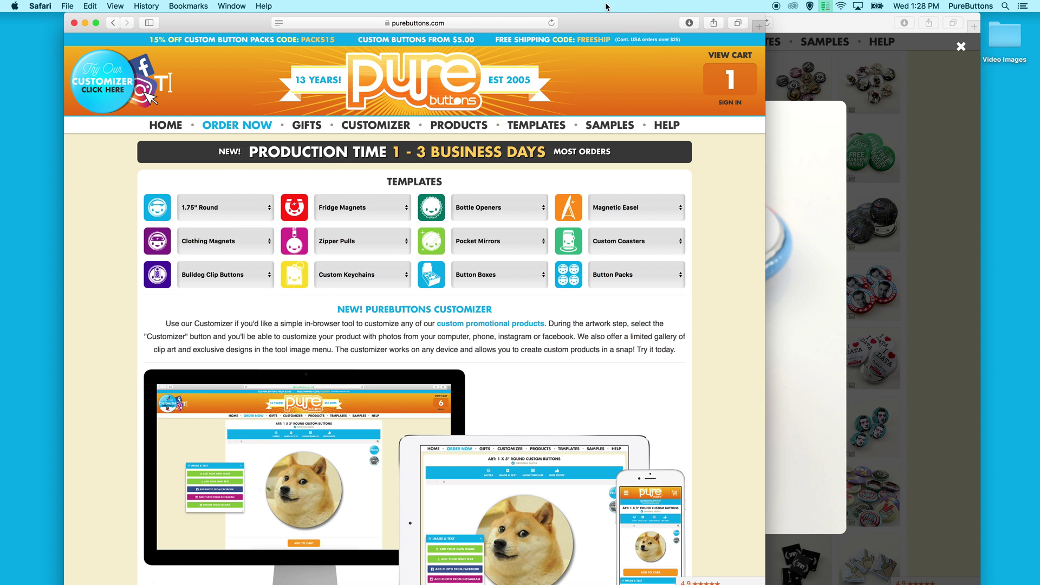
Step: Open the downloaded template folder and launch 1.75_INCH_ROUND.ai in Illustrator
left_click(689, 22)
double_click(620, 69)
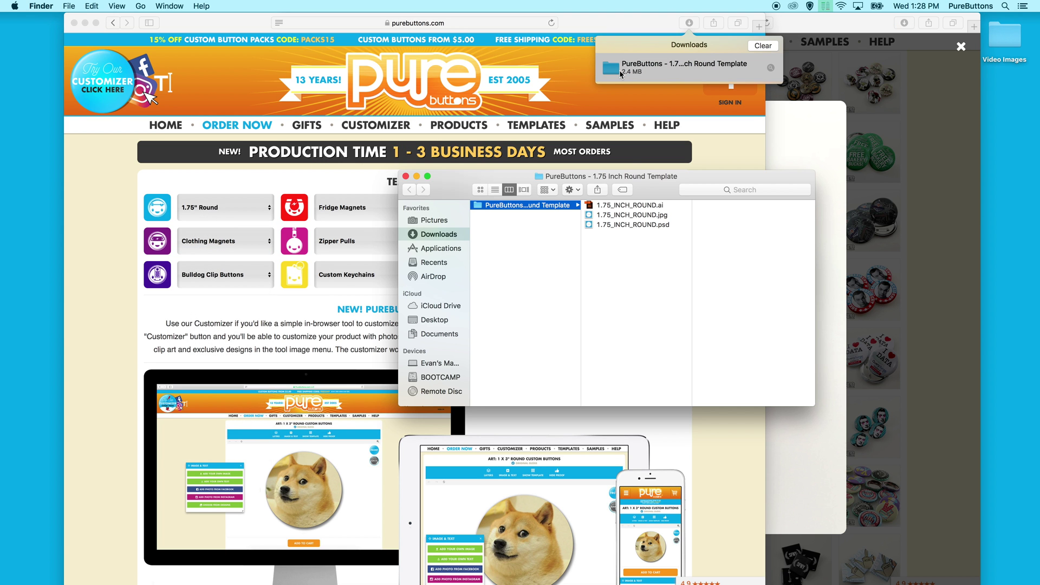
left_click_drag(649, 186, 558, 182)
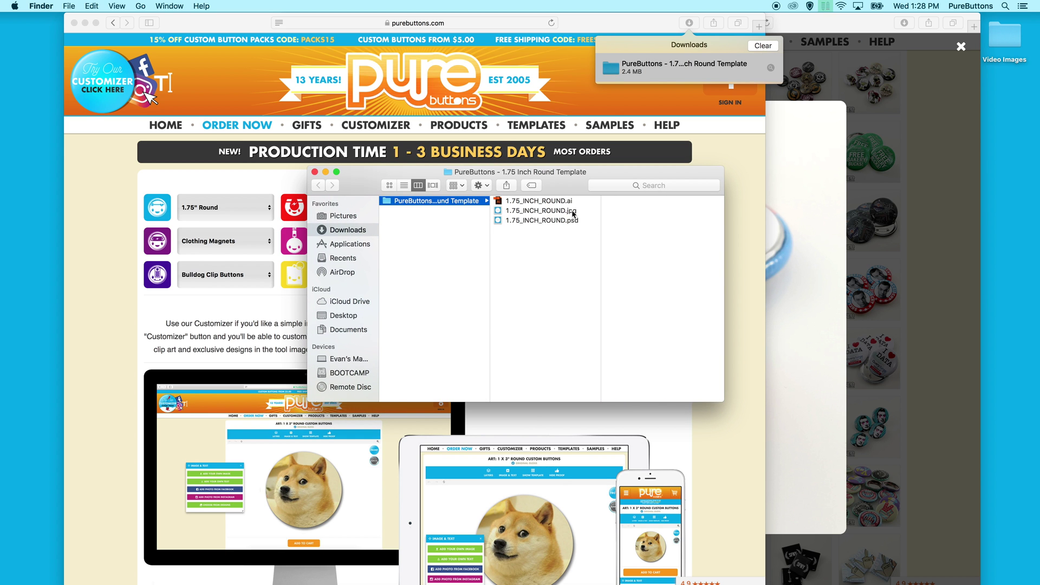
double_click(558, 202)
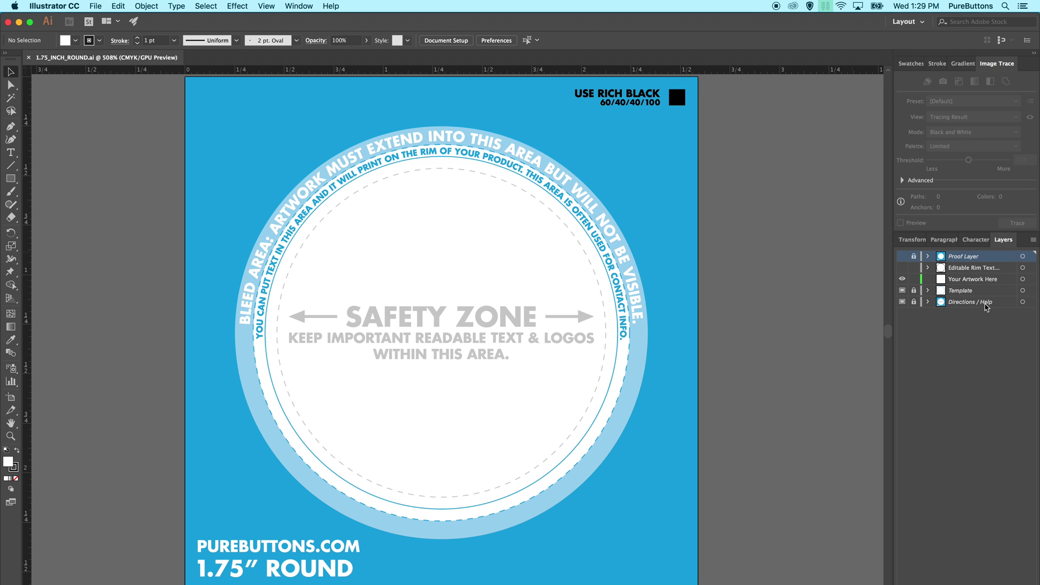
Step: Toggle the Directions / Help and Template layers off and back on to inspect their guides
left_click(902, 302)
left_click(901, 302)
left_click(902, 290)
left_click(902, 290)
left_click(902, 290)
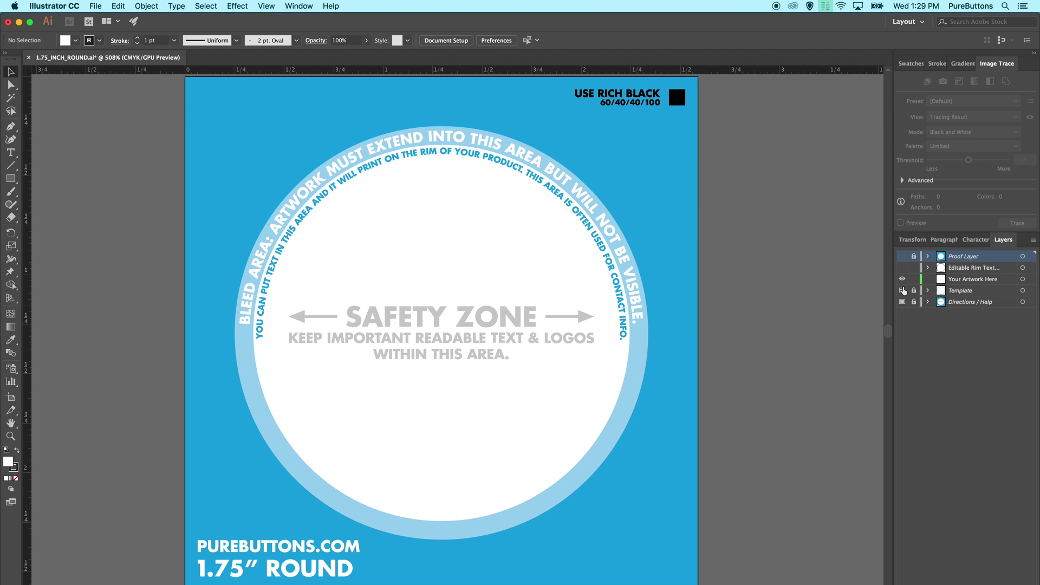
left_click(902, 290)
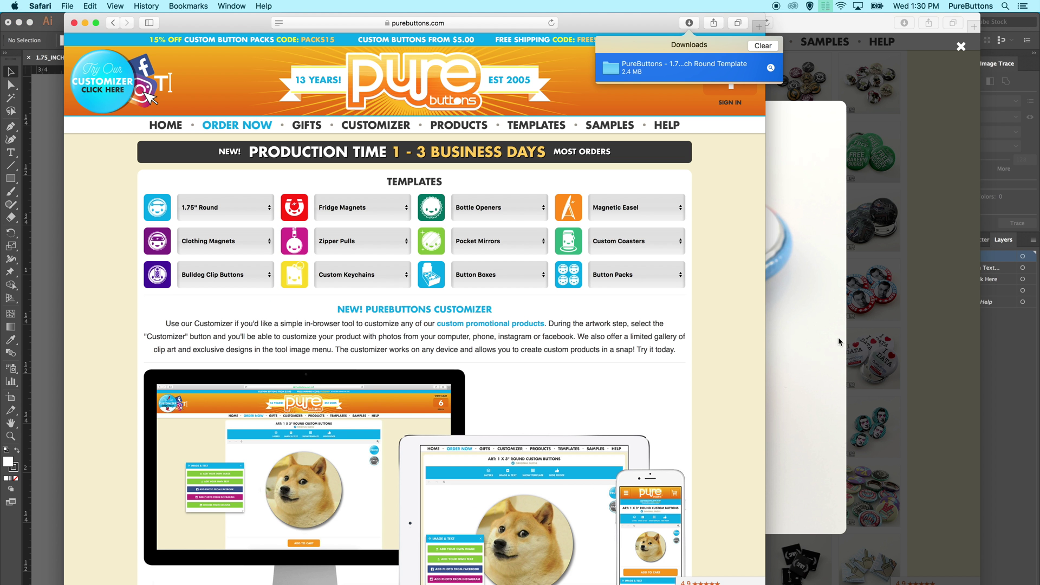
left_click(895, 328)
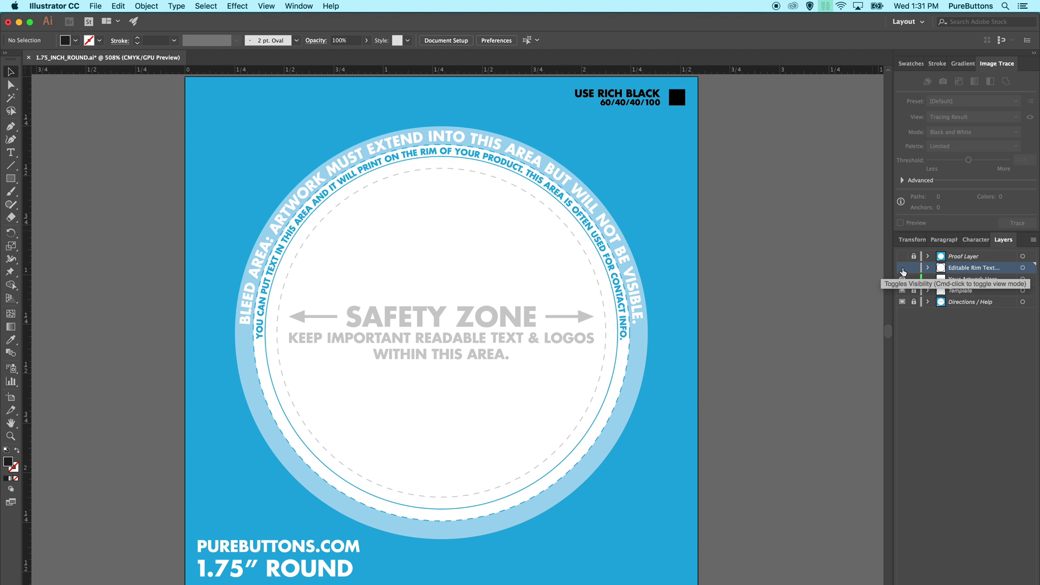
Step: Hide the guide layers and replace the rim text with 'I LOVE BUTTONS!'
left_click_drag(902, 290, 902, 301)
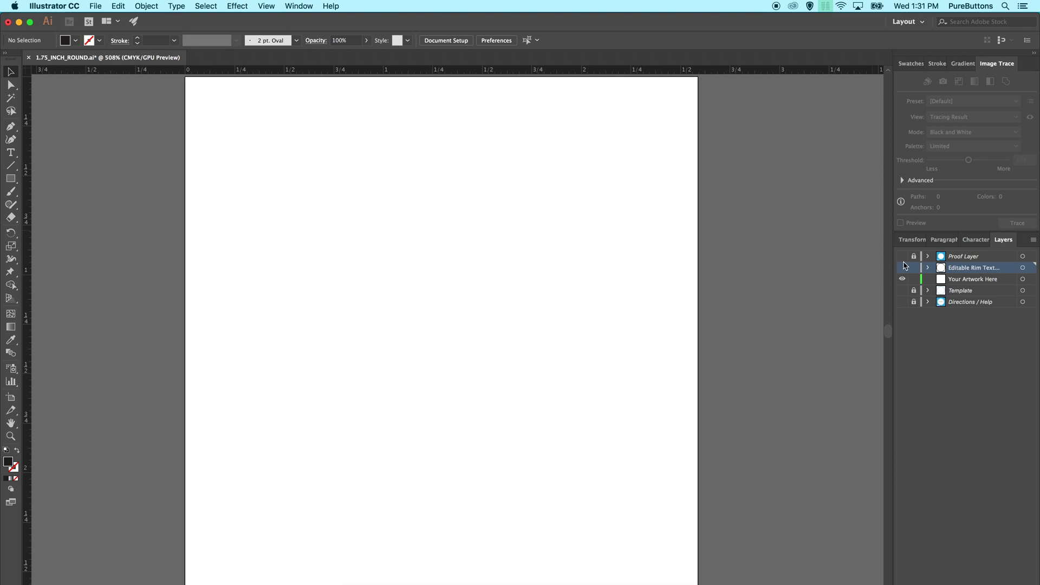
left_click(902, 267)
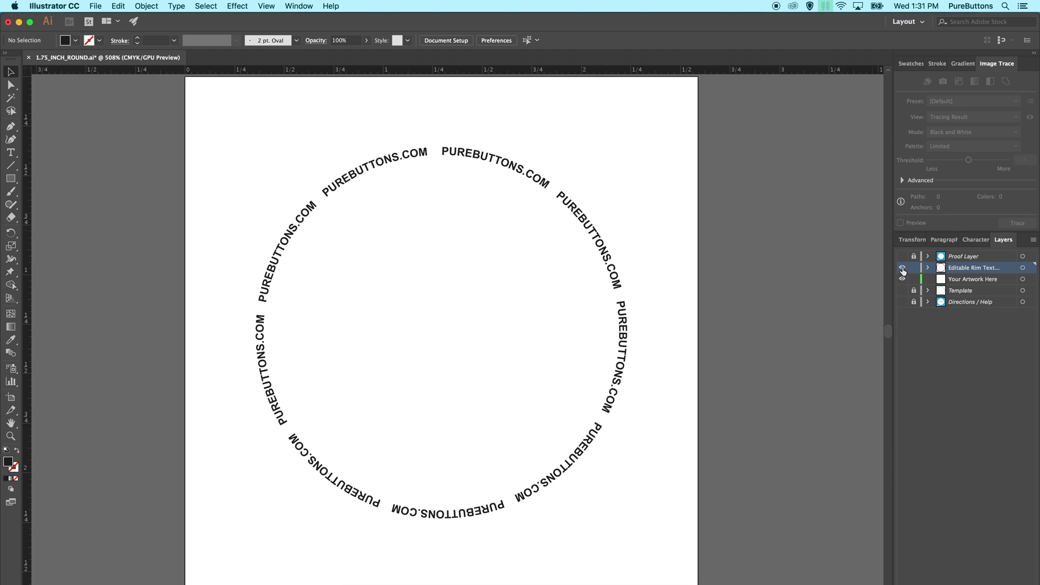
left_click(11, 152)
left_click(420, 153)
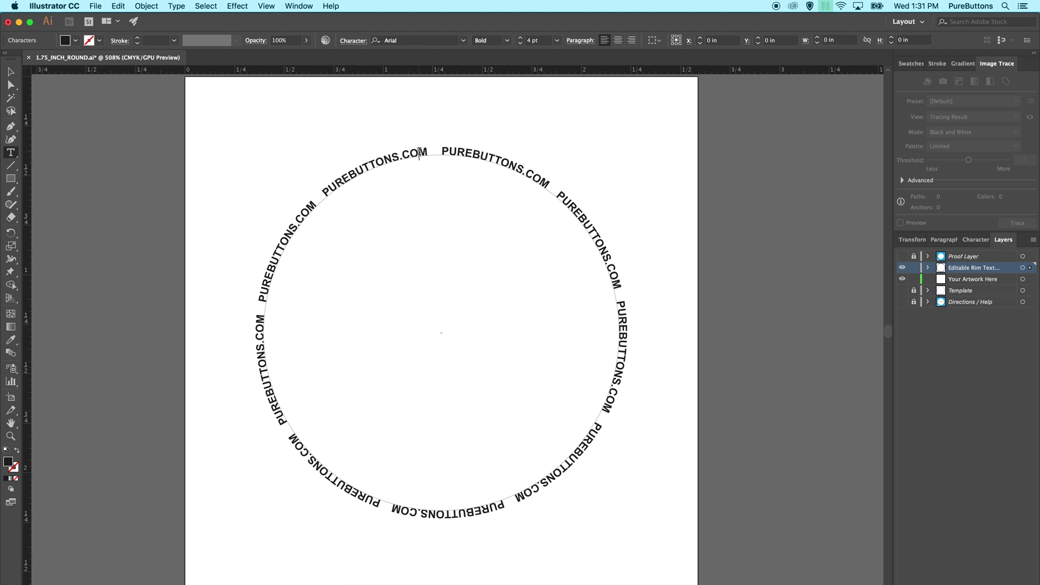
key("super+a")
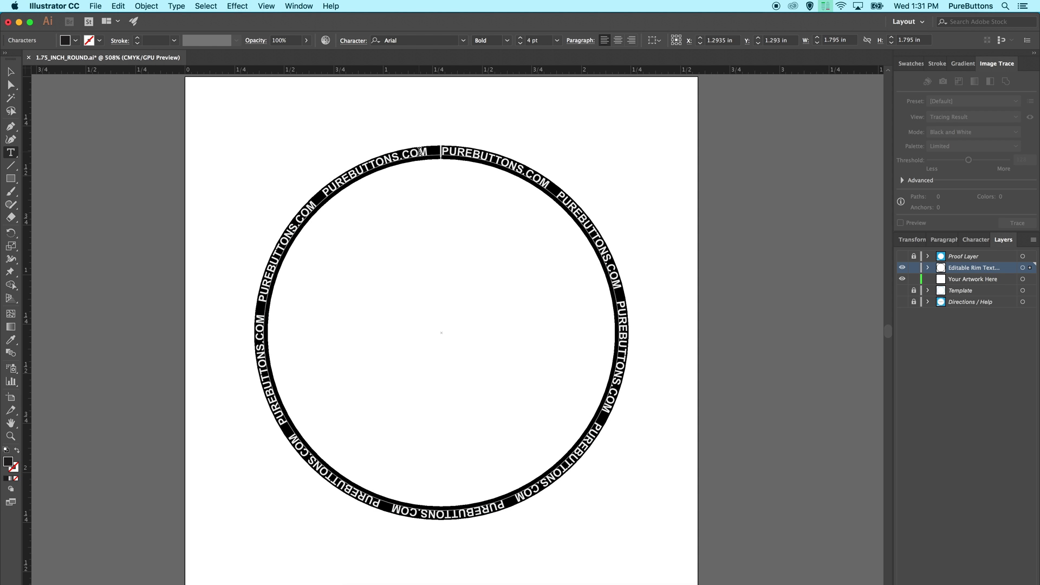
type("I LOVE BUTTON")
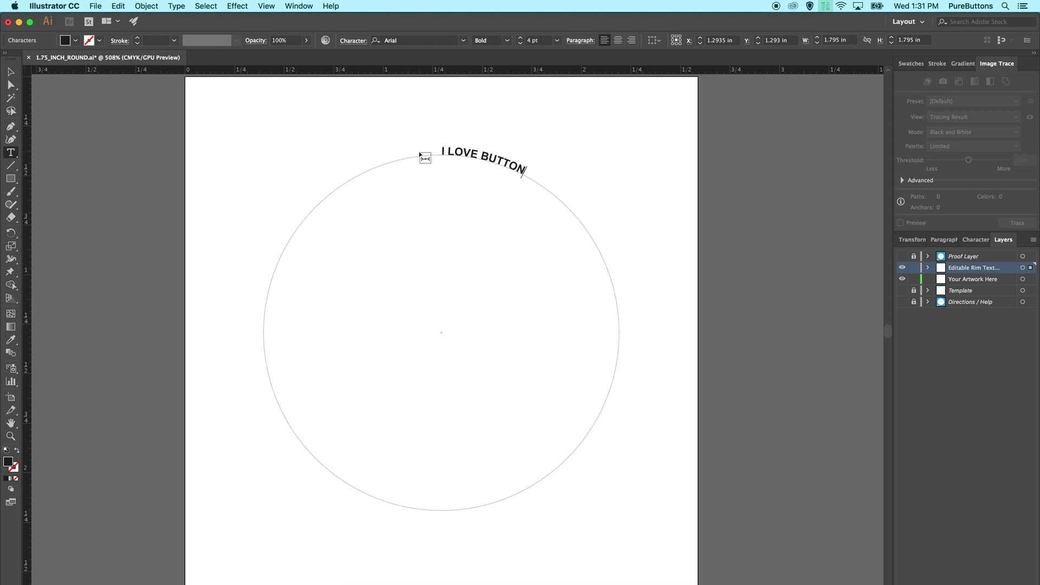
type("S!")
Step: Paste repeated copies of 'I LOVE BUTTONS!' to fill the circular path
key("super+a")
key("super+c")
key("super+v")
key("super+v")
key("super+v")
key("super+v")
key("super+v")
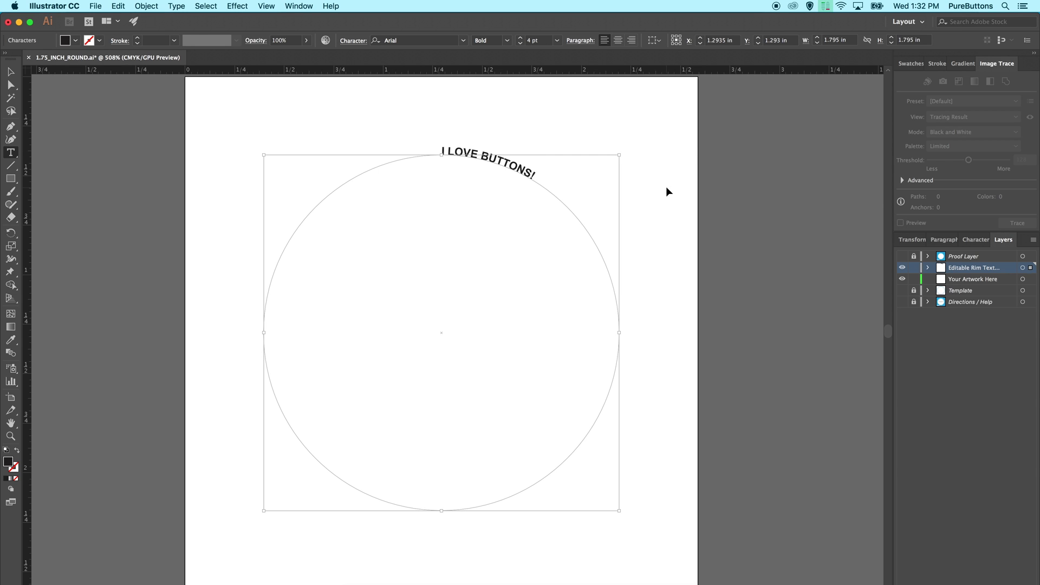
key("super+v")
key("super+v")
key("super+v")
key("super+v")
key("super+v")
key("super+v")
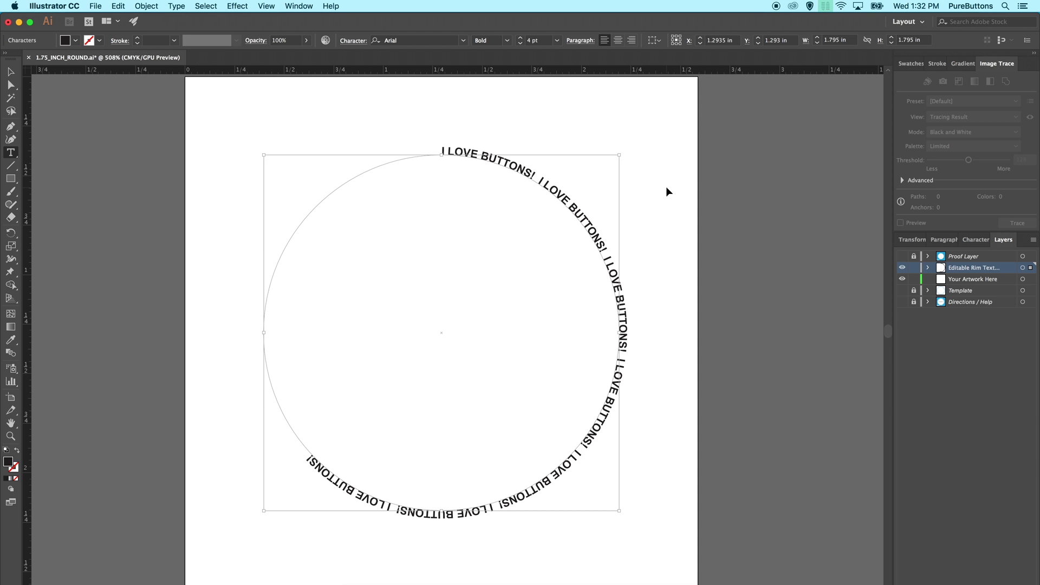
key("Escape")
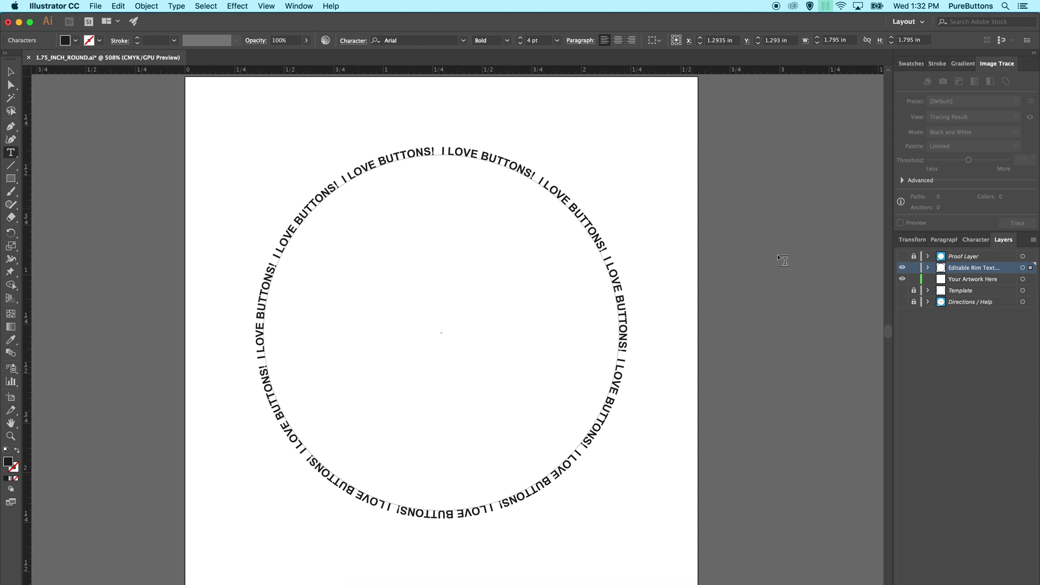
Step: Show the Template and Directions / Help layers again and select the rim text
left_click(902, 291)
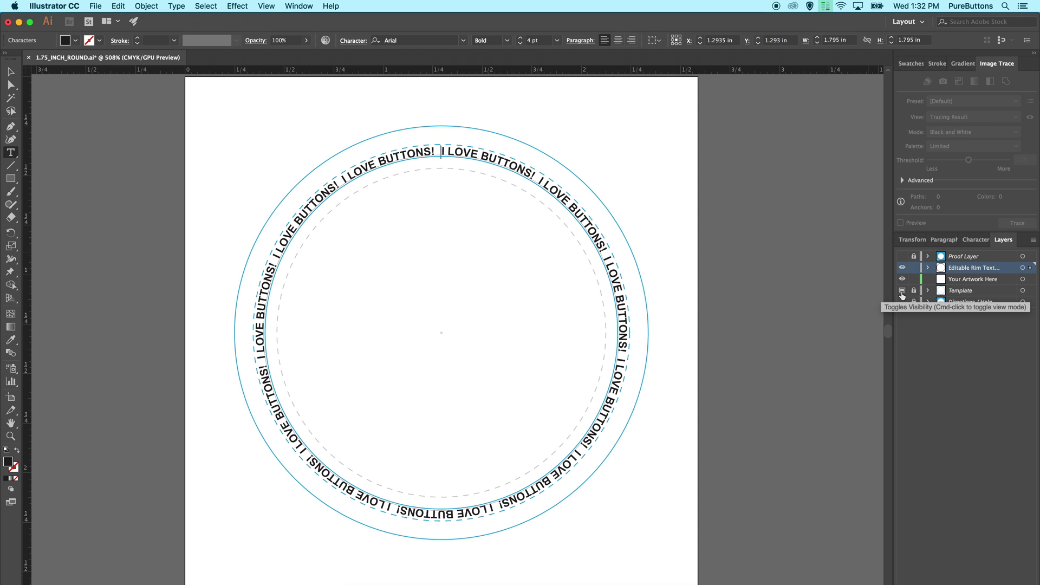
left_click(902, 301)
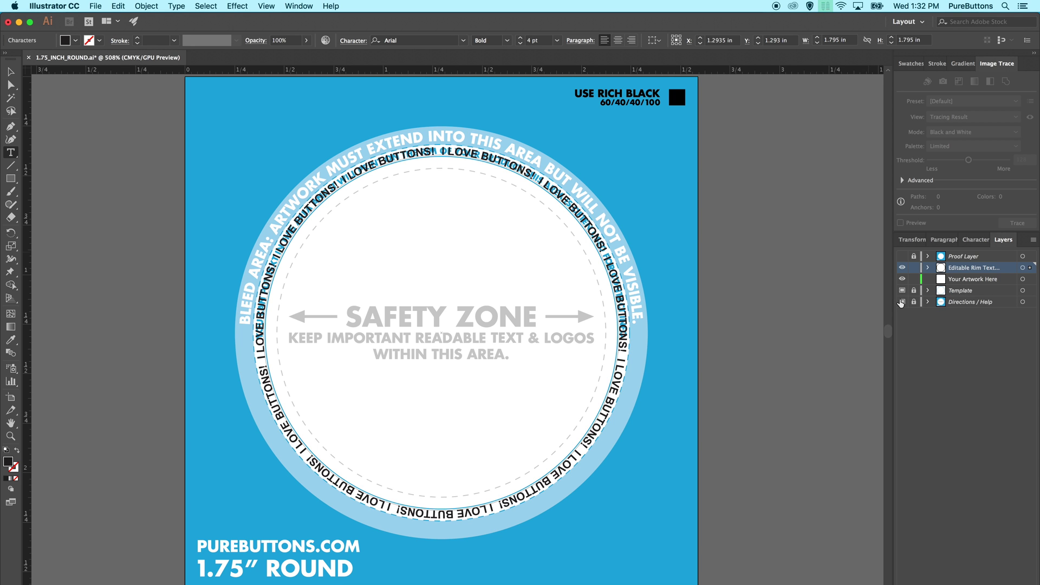
left_click(10, 71)
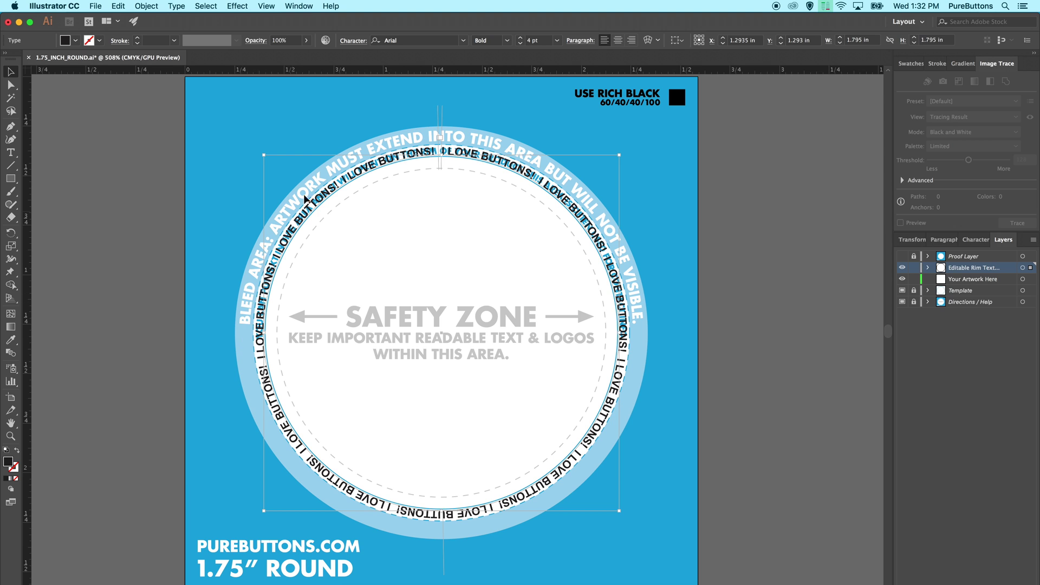
Step: Hide the rim text and toggle the Proof Layer to preview the finished button
key("super+3")
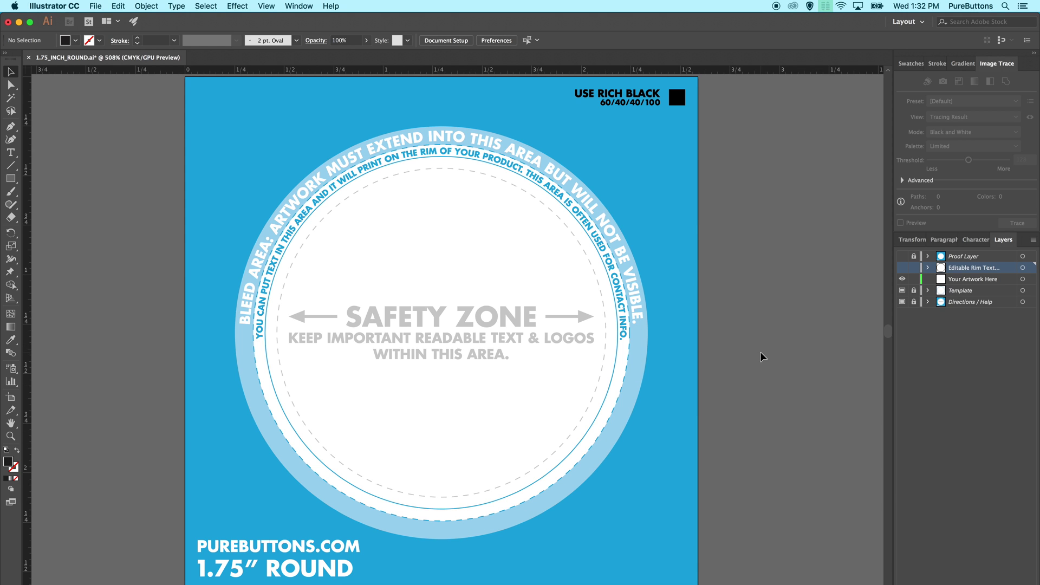
left_click(902, 257)
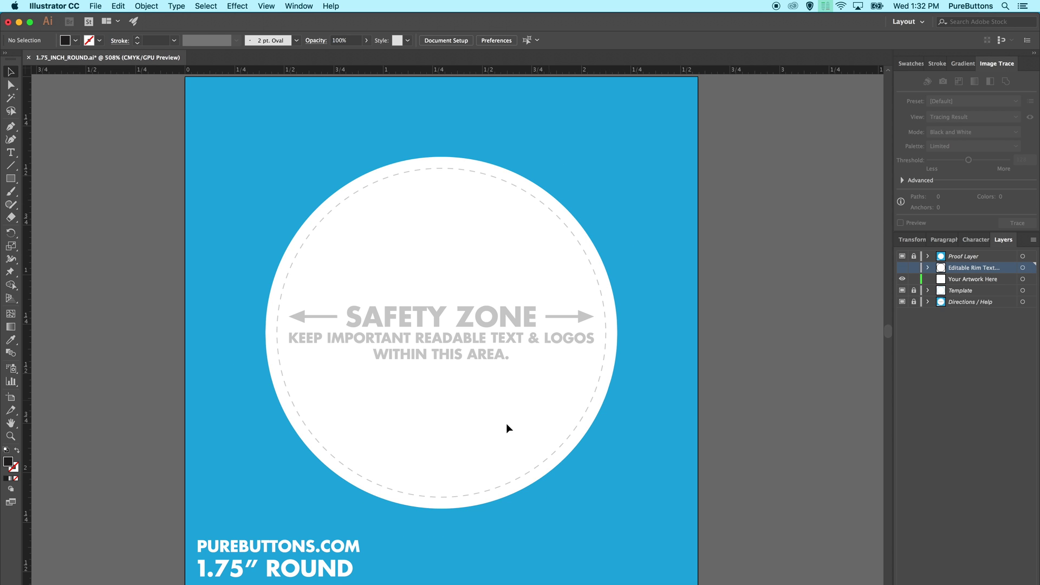
left_click(901, 257)
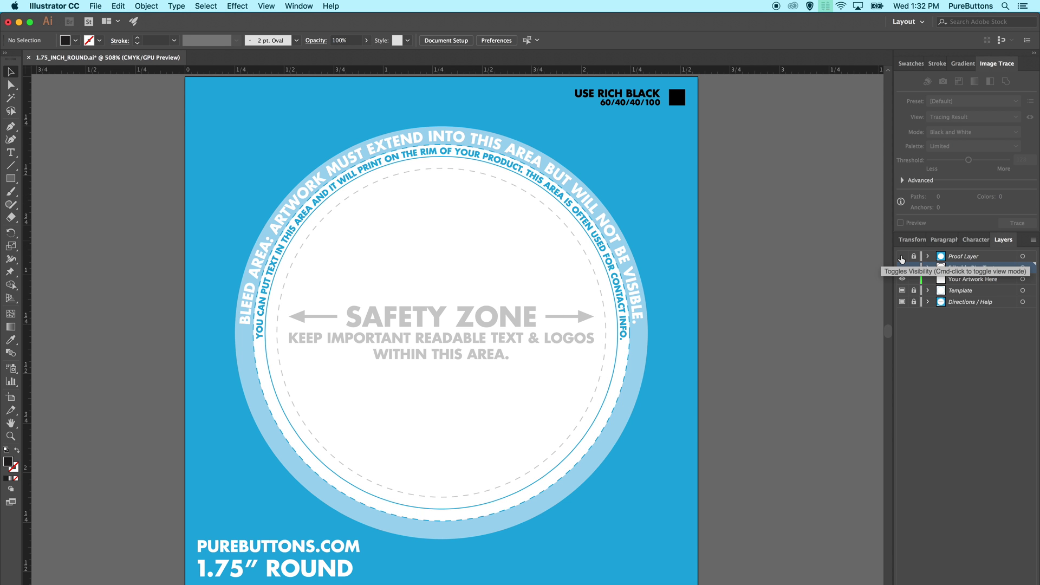
left_click(902, 257)
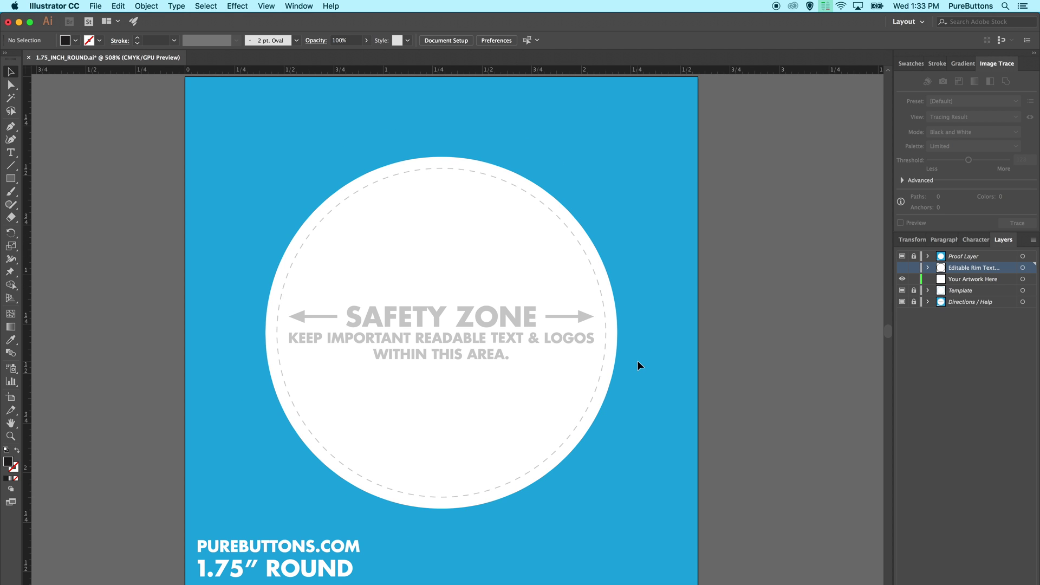
key("super+z")
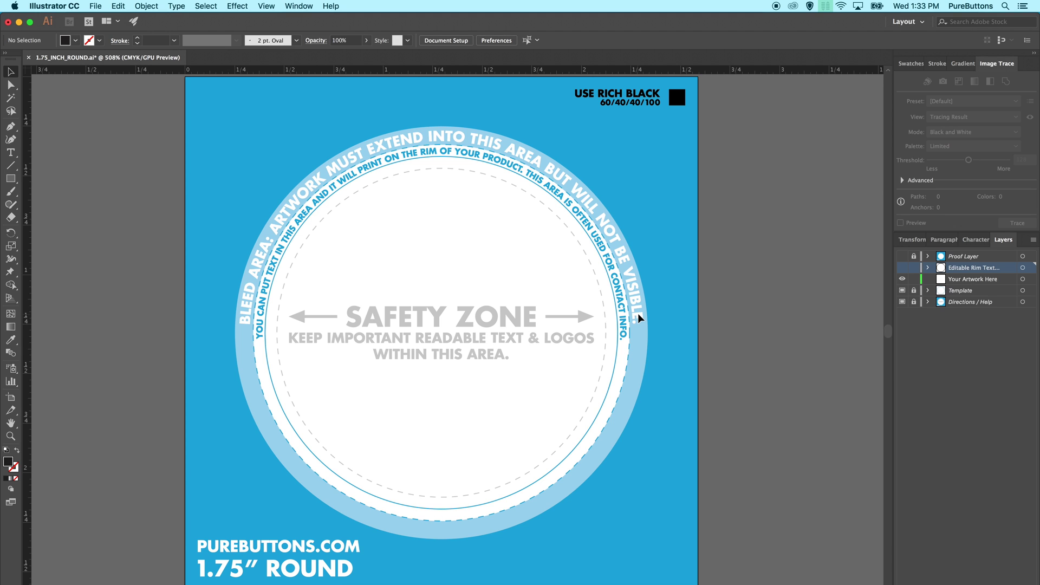
Step: Close the template without saving and open 1.75_INCH_ROUND.psd from the folder
left_click(28, 56)
left_click(524, 336)
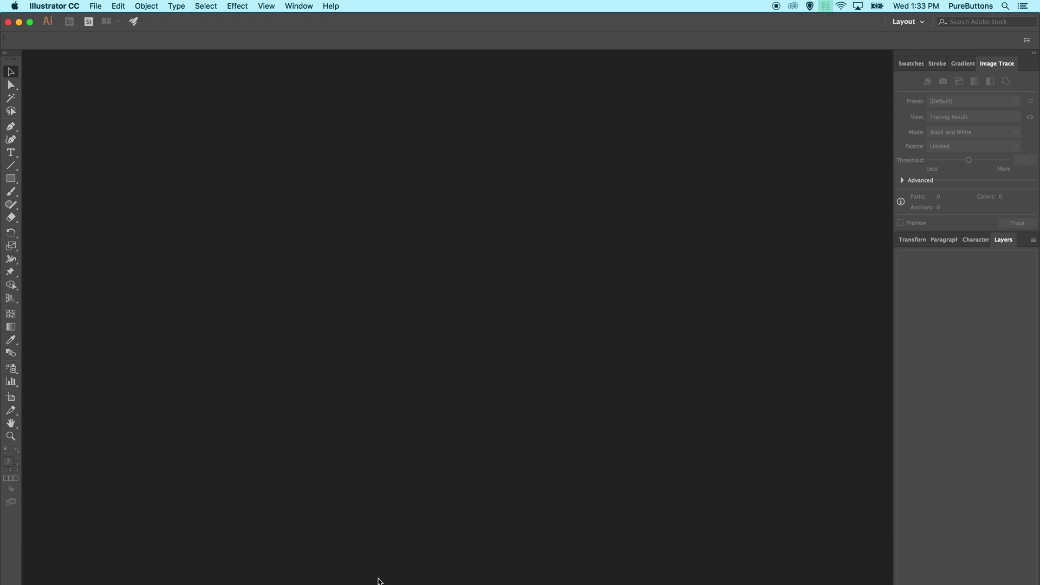
left_click(352, 582)
key("Down")
key("Down")
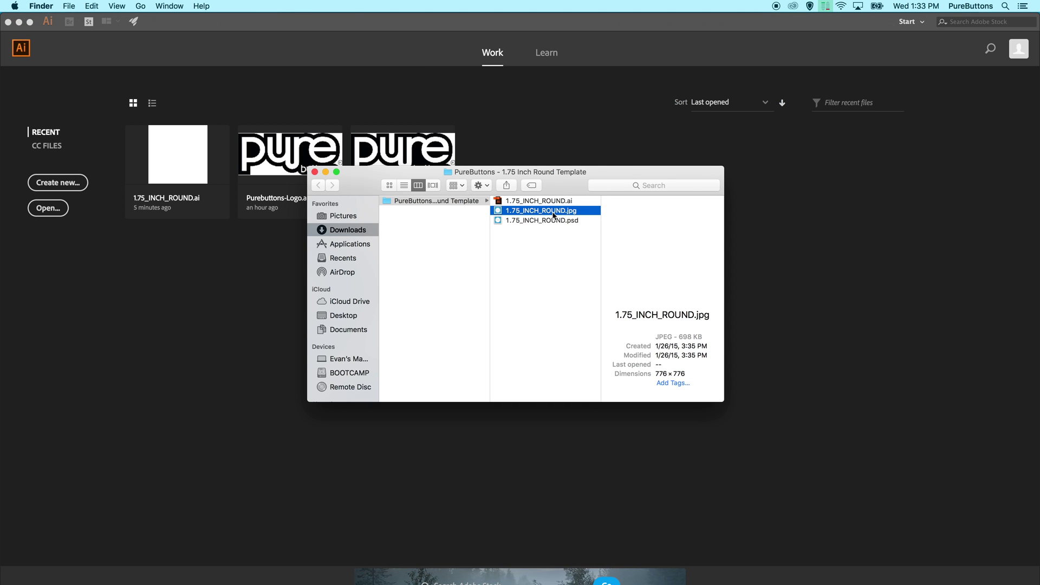
double_click(547, 221)
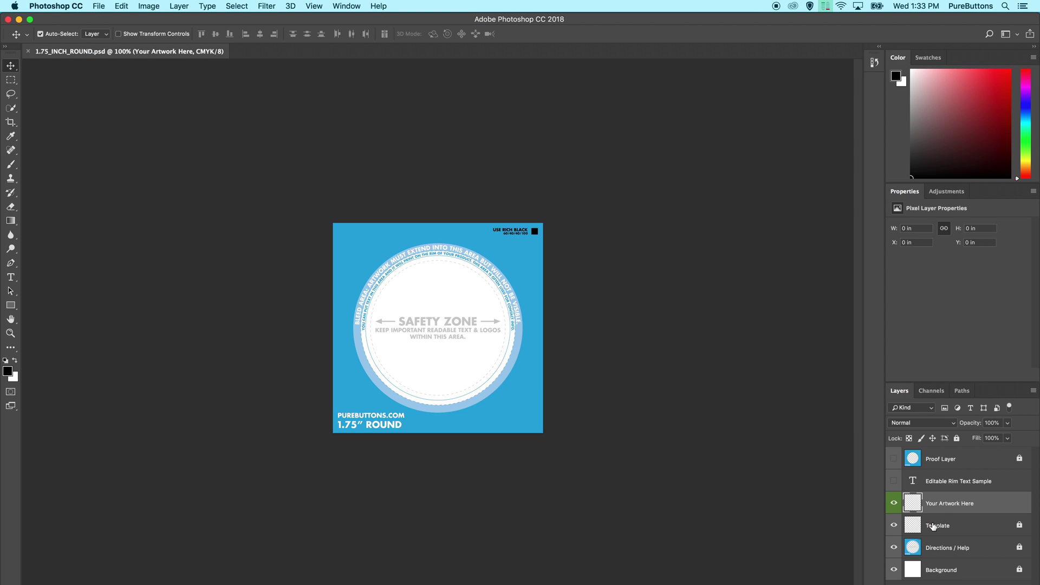
Step: Show and then hide the Editable Rim Text Sample layer in Photoshop
left_click(893, 482)
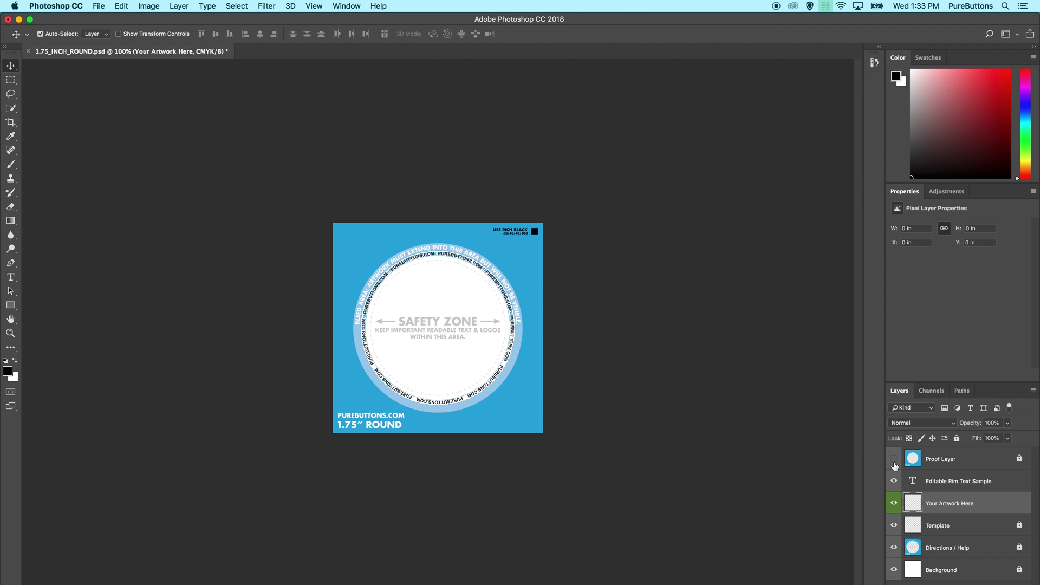
left_click(893, 482)
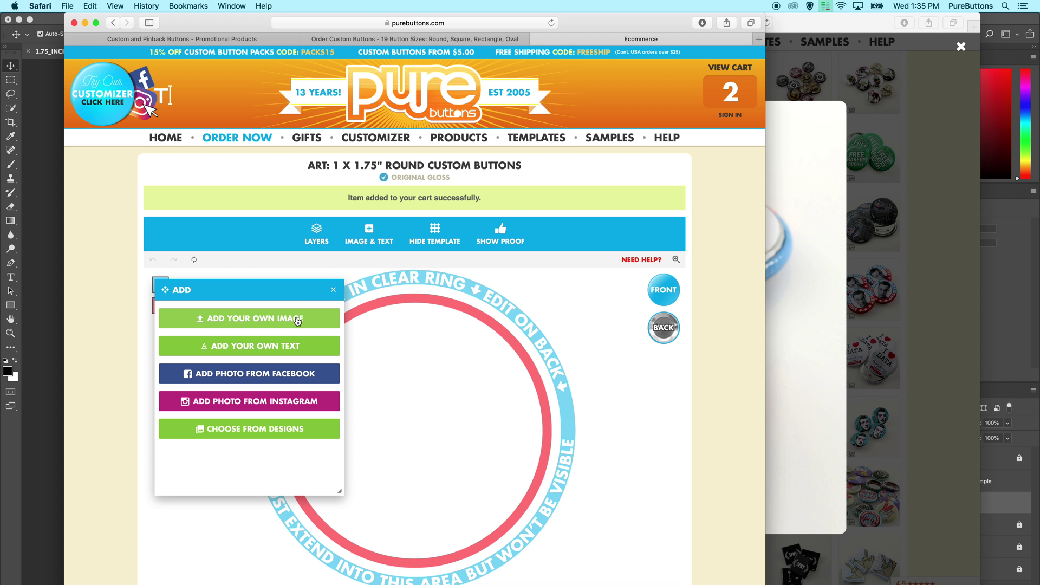
Step: Upload the dog image onto the 1.75" button and preview it as a proof
left_click(297, 320)
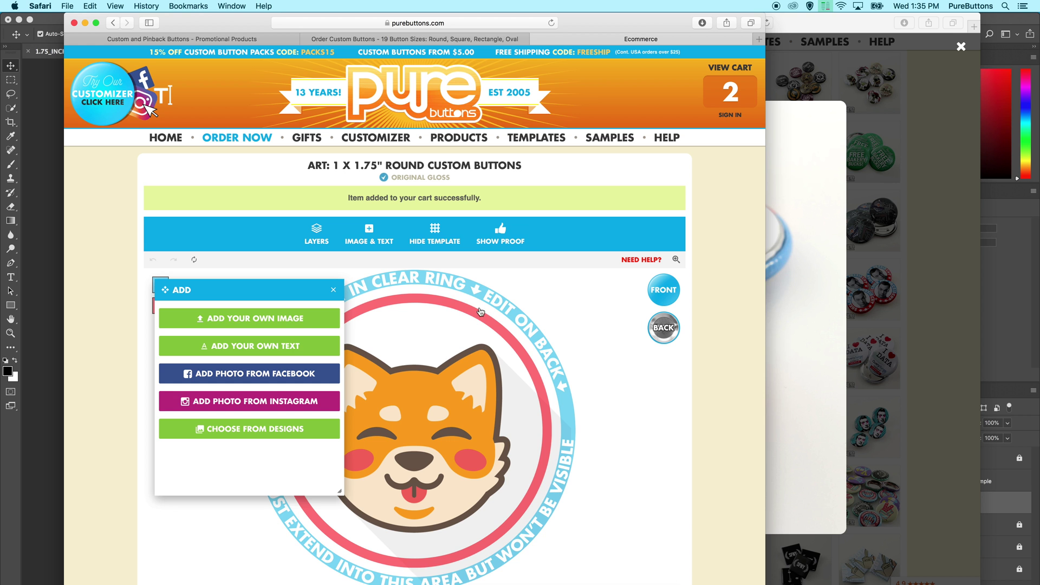
left_click(494, 243)
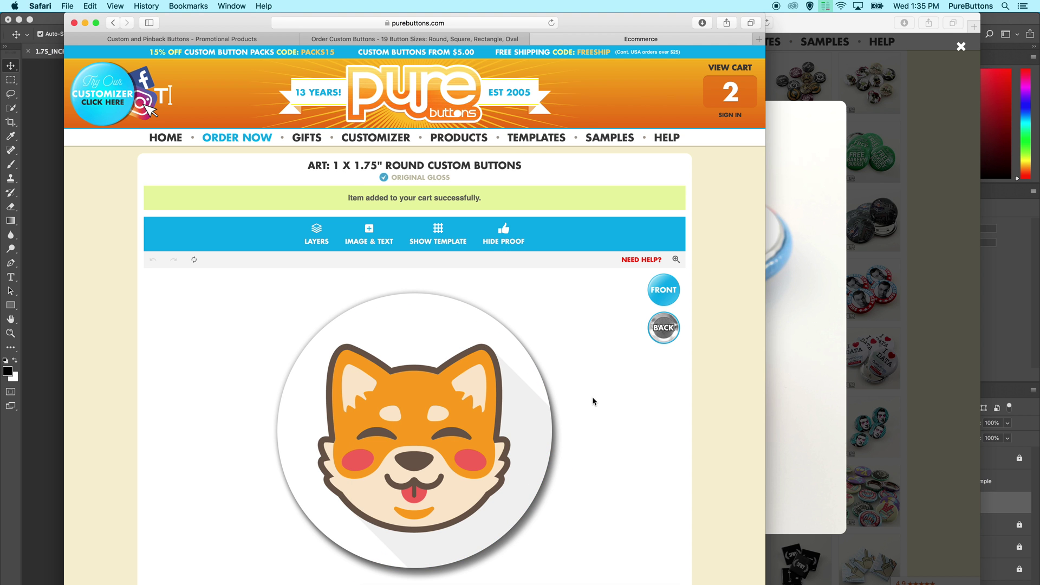